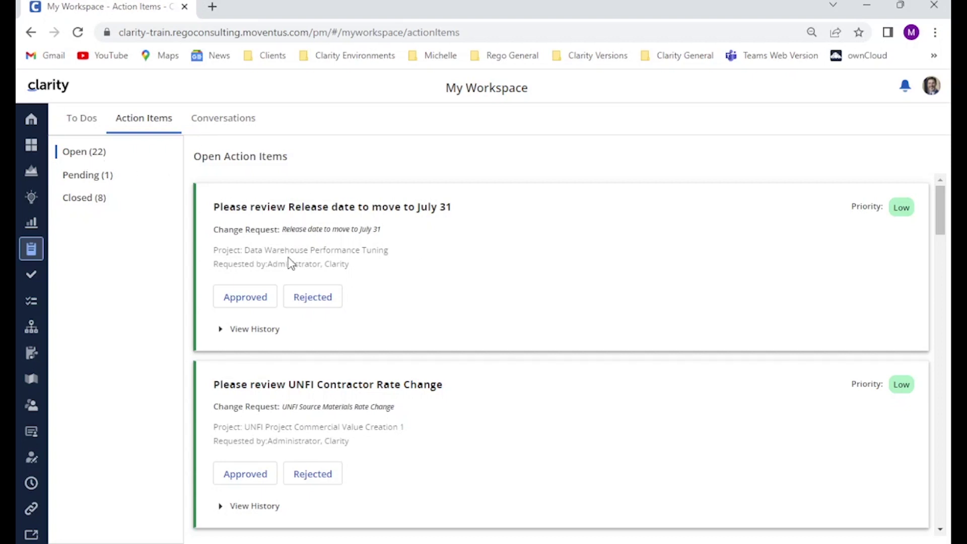
- Expand the history of the "Release date to move to July 31" action item and review its project and initiation date
{"action": "left_click_drag", "start_coordinate": [214, 250], "coordinate": [388, 261]}
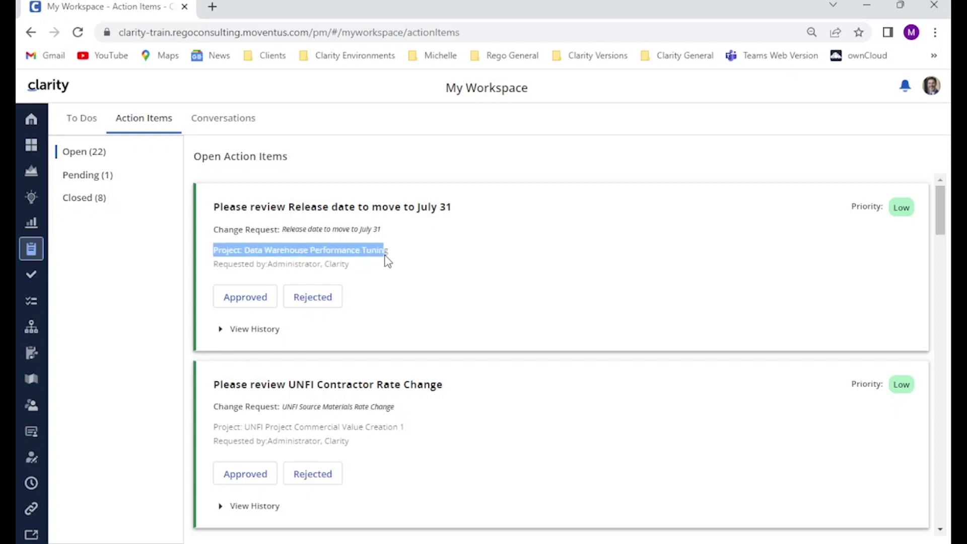
{"action": "left_click", "coordinate": [485, 253]}
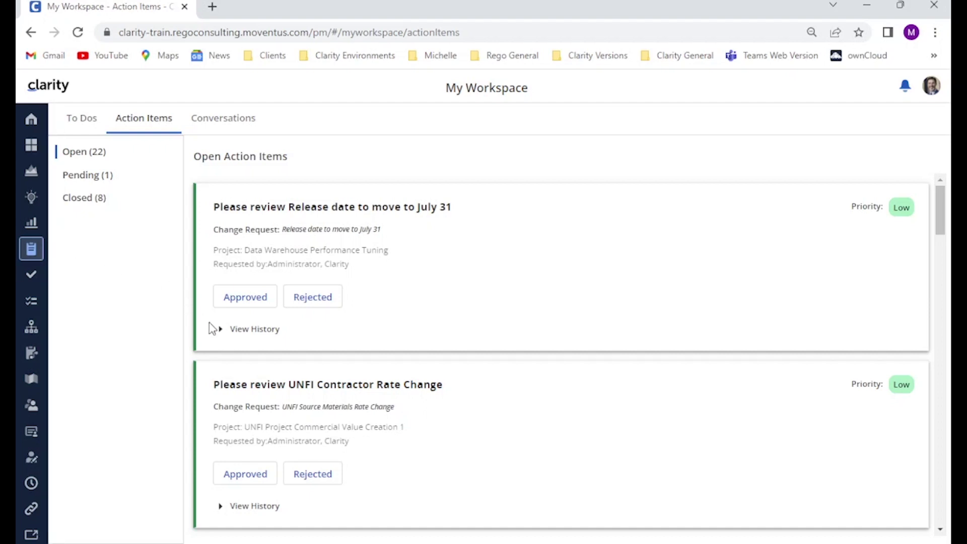
{"action": "left_click", "coordinate": [221, 329]}
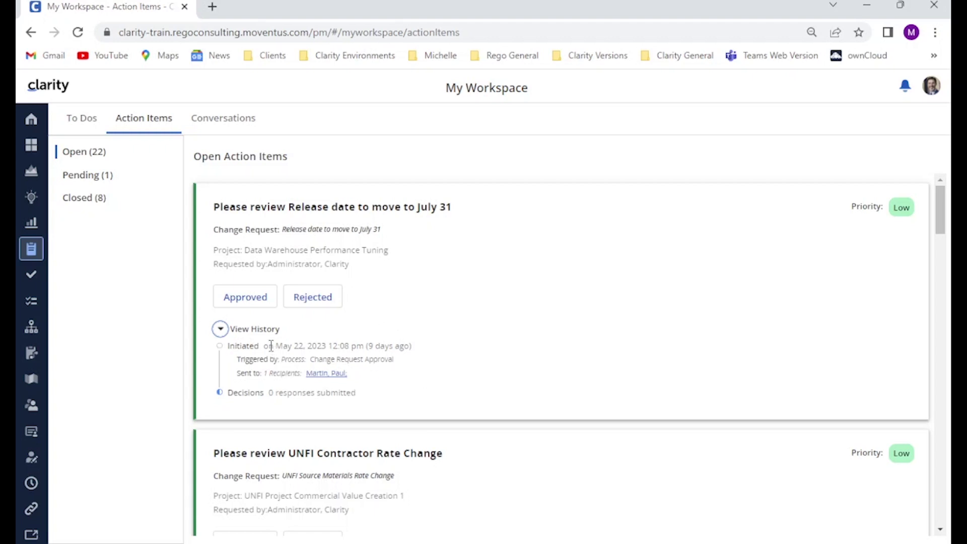
{"action": "left_click_drag", "start_coordinate": [275, 345], "coordinate": [416, 343]}
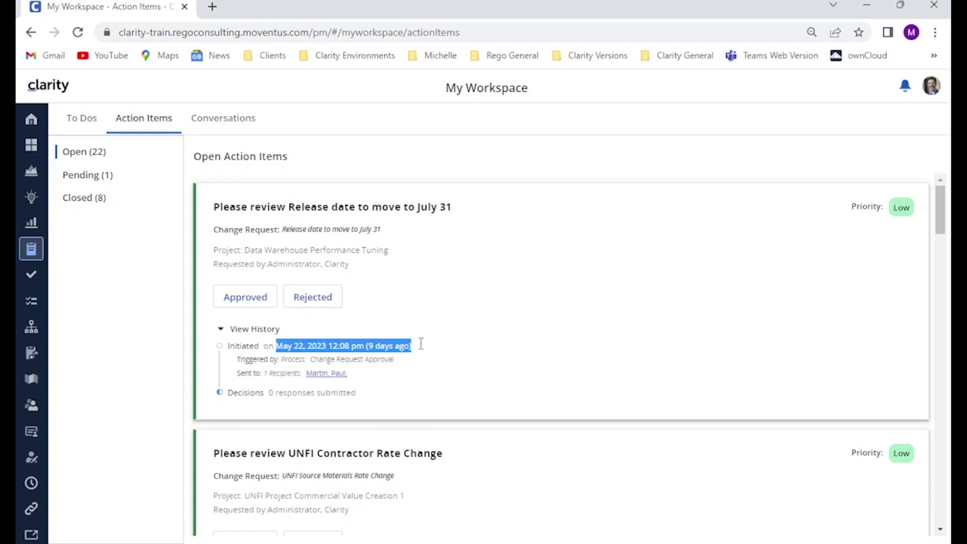
{"action": "left_click", "coordinate": [451, 384]}
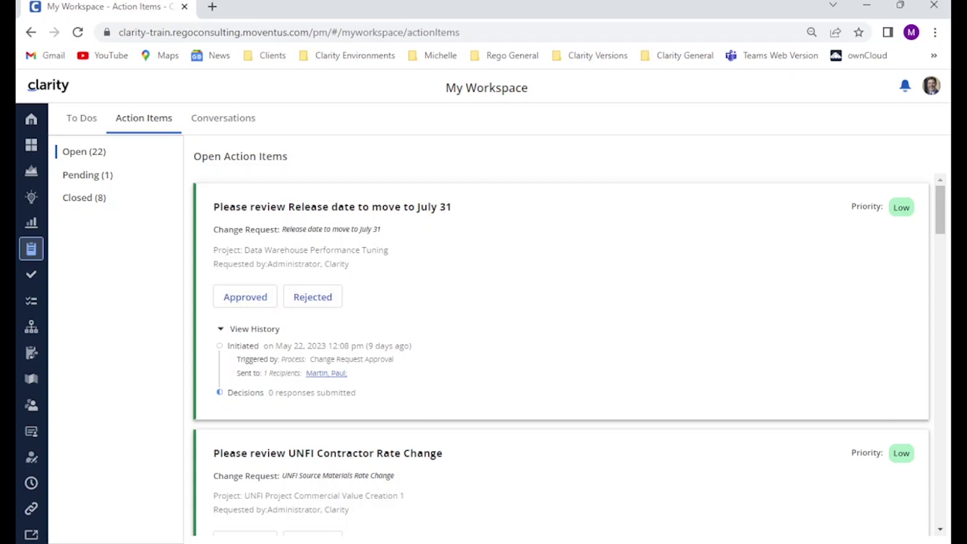
- Approve the "Release date to move to July 31" action item and check it among the closed items before returning to the open ones
{"action": "left_click", "coordinate": [256, 302]}
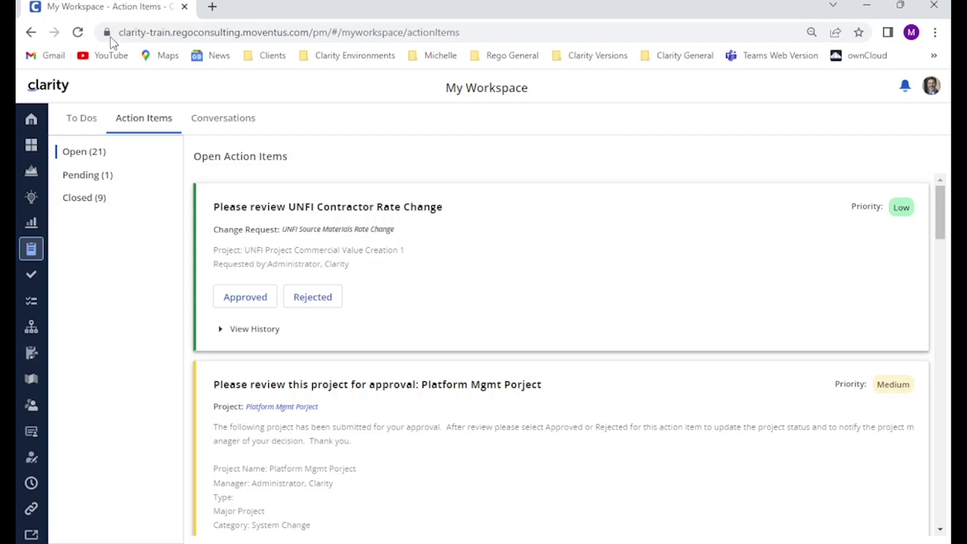
{"action": "left_click", "coordinate": [100, 199]}
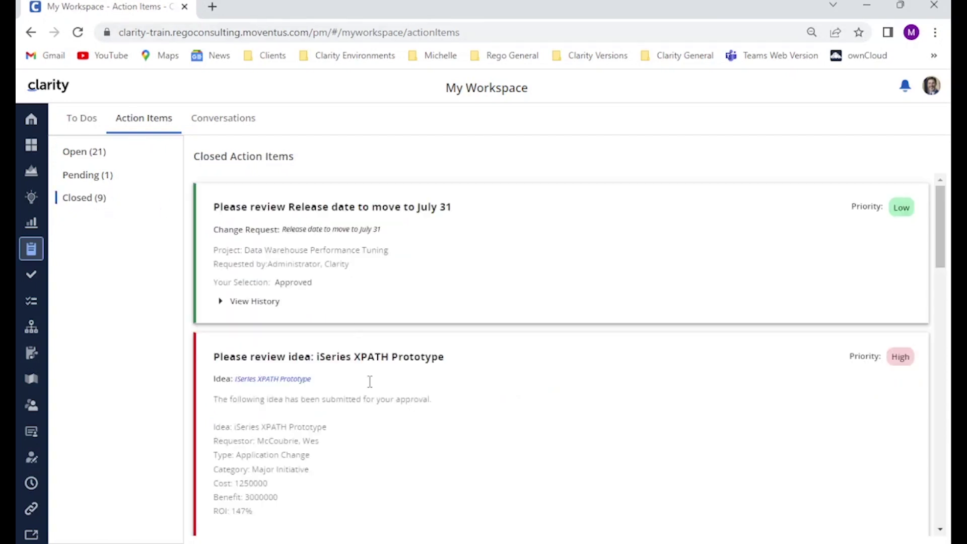
{"action": "left_click", "coordinate": [98, 156]}
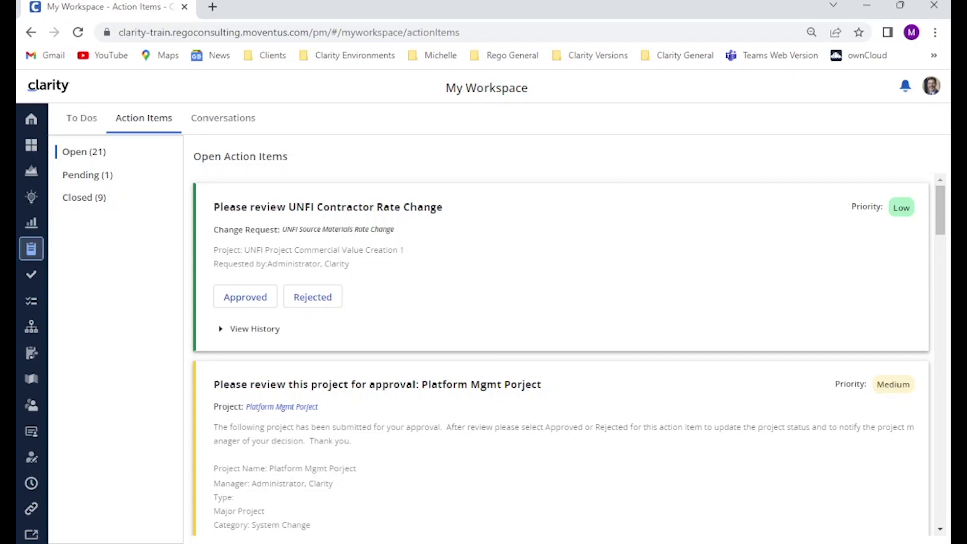
- Examine the history of the pending "Approve CR Add additional scope" action item, including its recipients and submitted decisions
{"action": "left_click", "coordinate": [79, 176]}
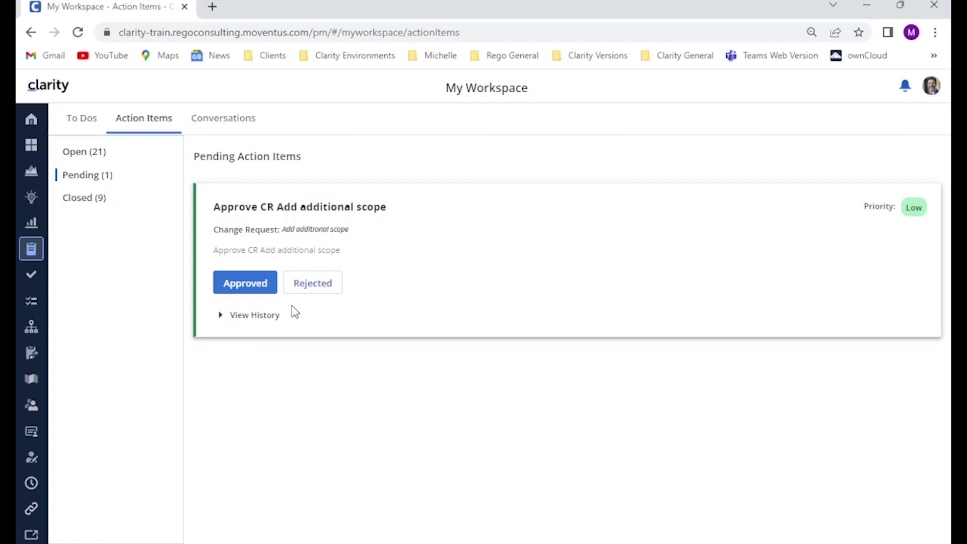
{"action": "left_click", "coordinate": [221, 317]}
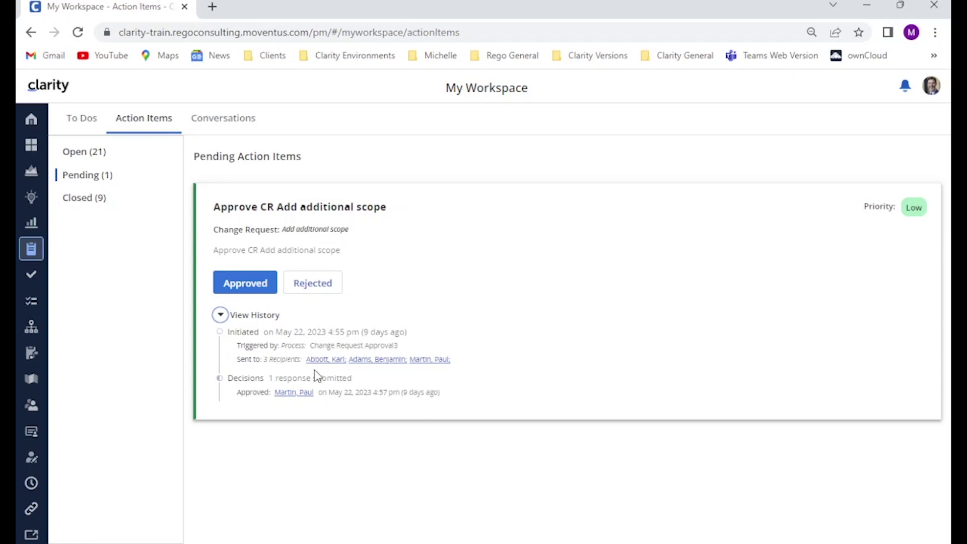
{"action": "left_click_drag", "start_coordinate": [265, 362], "coordinate": [462, 355]}
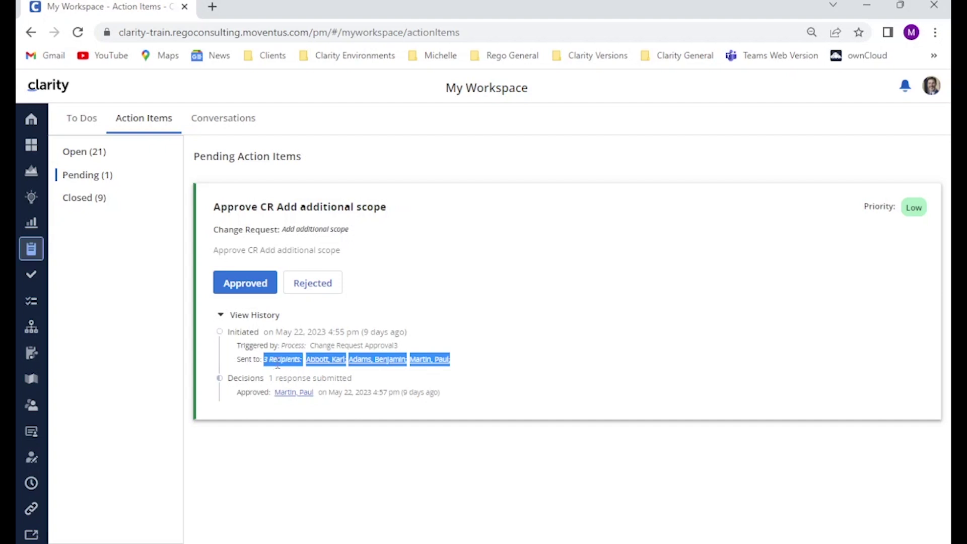
{"action": "left_click_drag", "start_coordinate": [267, 381], "coordinate": [362, 385]}
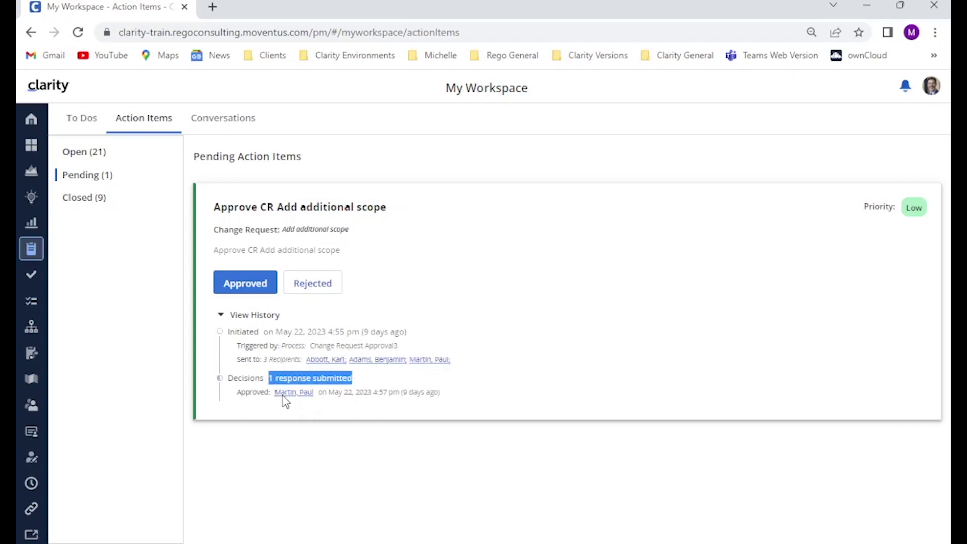
{"action": "mouse_move", "coordinate": [284, 398]}
- View the Insurance Fraud Detection Software and Eureka Project conversations, visit the Eureka Project's own conversation page, and return to My Workspace
{"action": "left_click", "coordinate": [222, 121]}
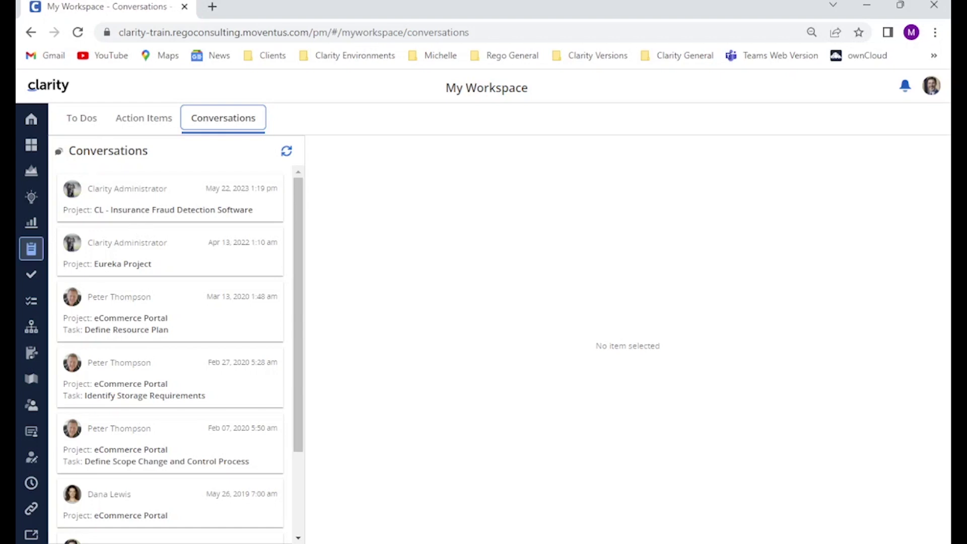
{"action": "left_click", "coordinate": [138, 193]}
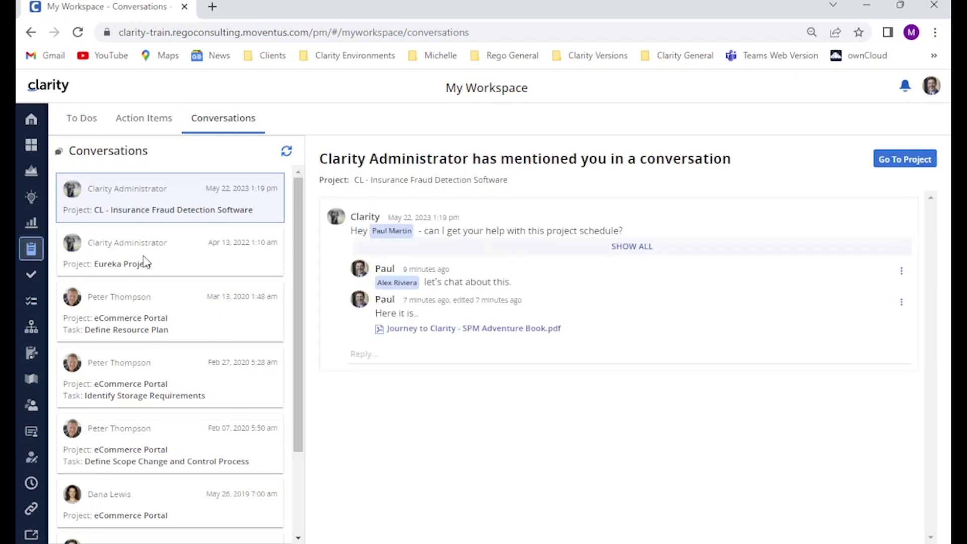
{"action": "left_click", "coordinate": [145, 260]}
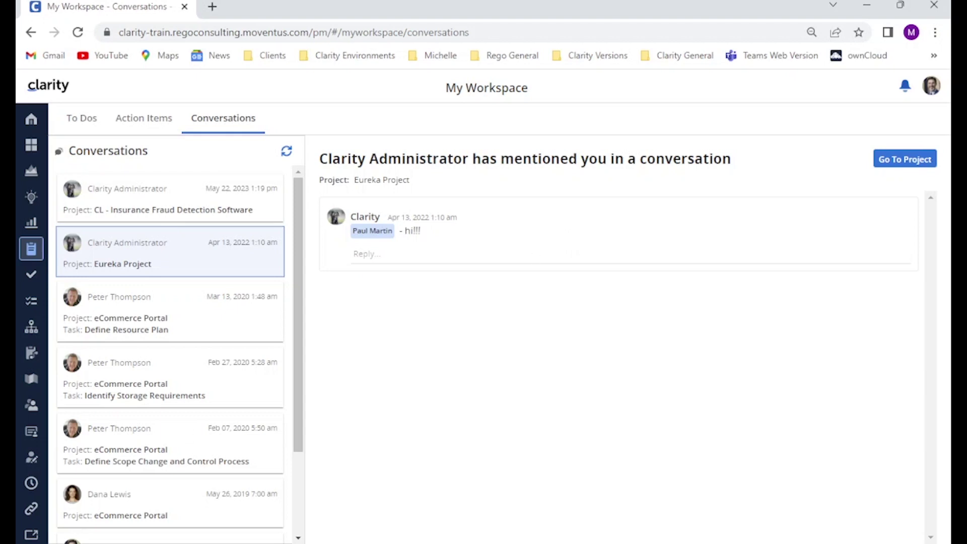
{"action": "left_click", "coordinate": [896, 169]}
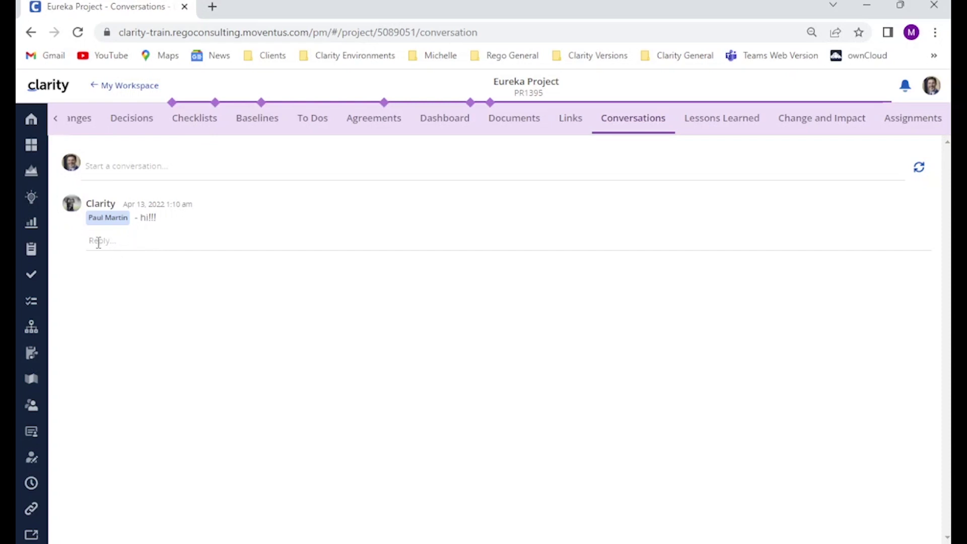
{"action": "left_click", "coordinate": [125, 87]}
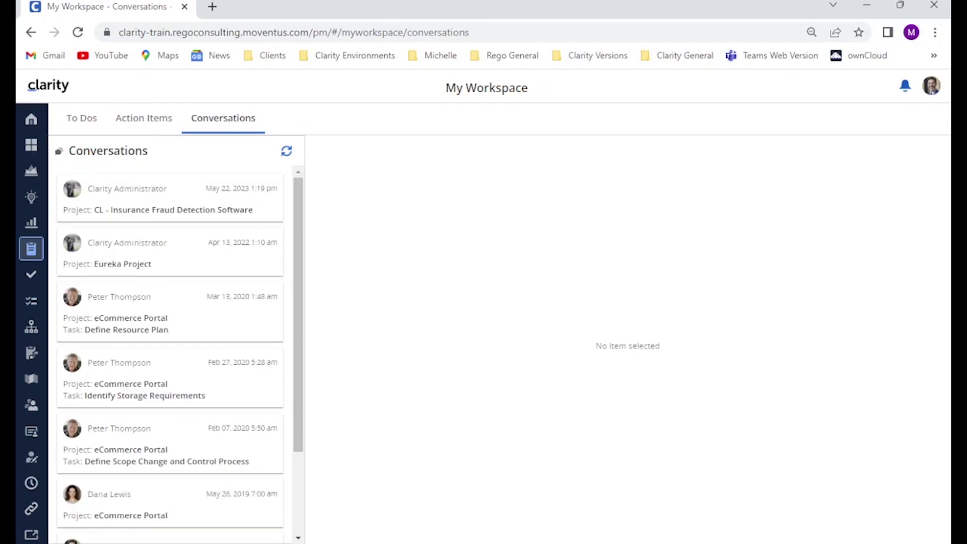
- Post the reply "Hey there." in the Eureka Project conversation
{"action": "left_click", "coordinate": [135, 210]}
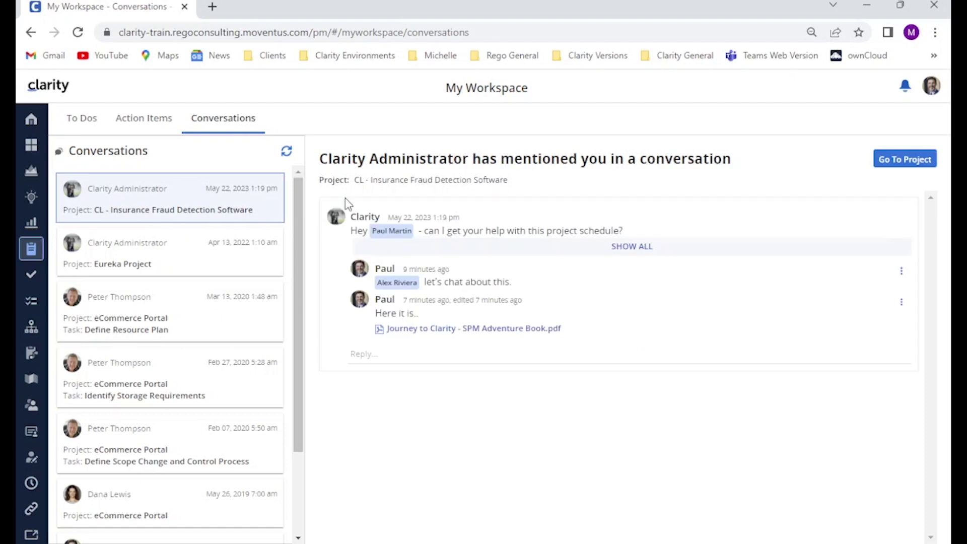
{"action": "left_click", "coordinate": [119, 257]}
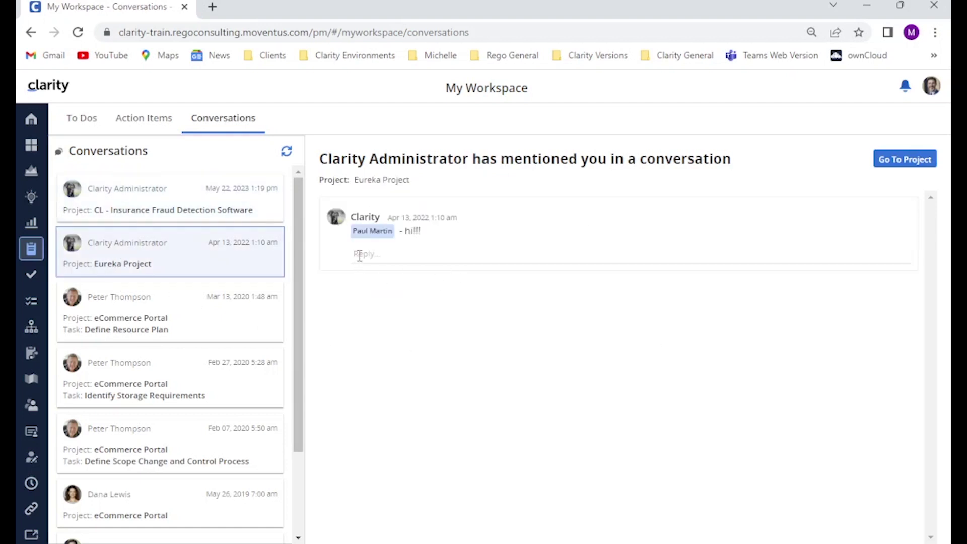
{"action": "left_click", "coordinate": [359, 255]}
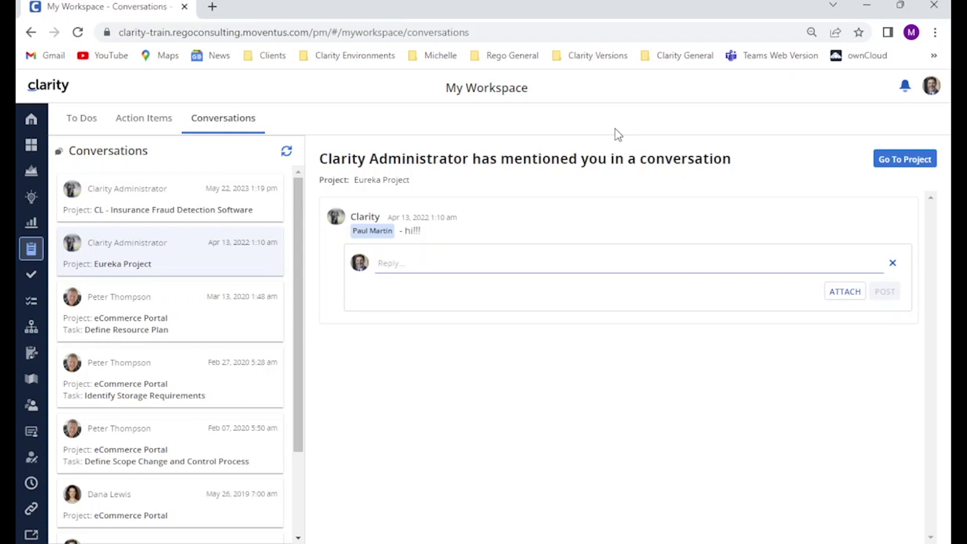
{"action": "type", "text": "Hey there."}
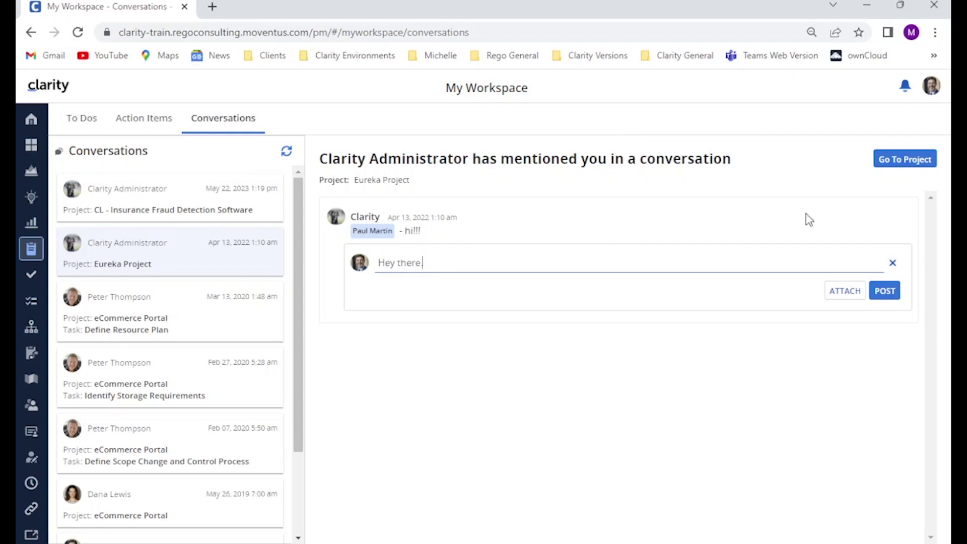
{"action": "left_click", "coordinate": [885, 290]}
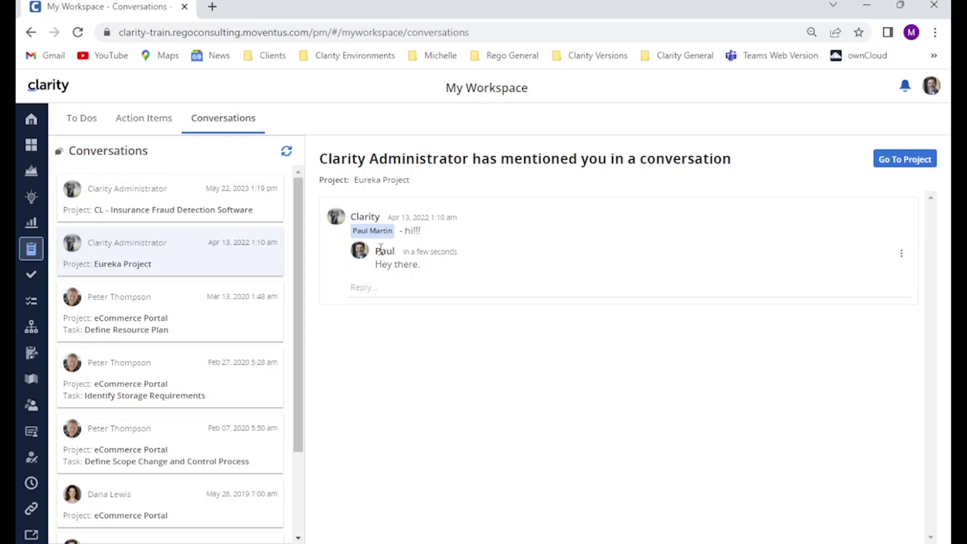
- Post another reply in the Eureka Project conversation that mentions a colleague, followed by "we need to chat about this project."
{"action": "left_click", "coordinate": [370, 288]}
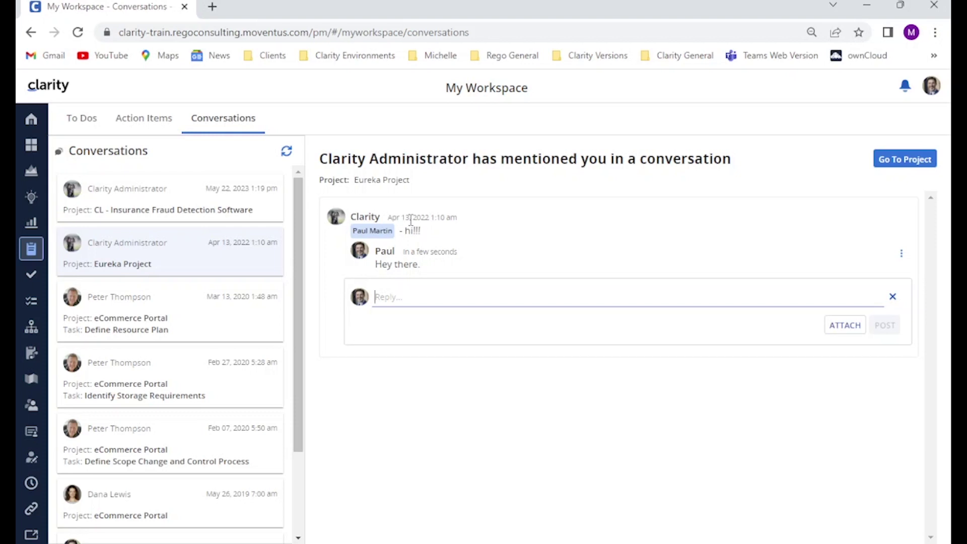
{"action": "type", "text": "@"}
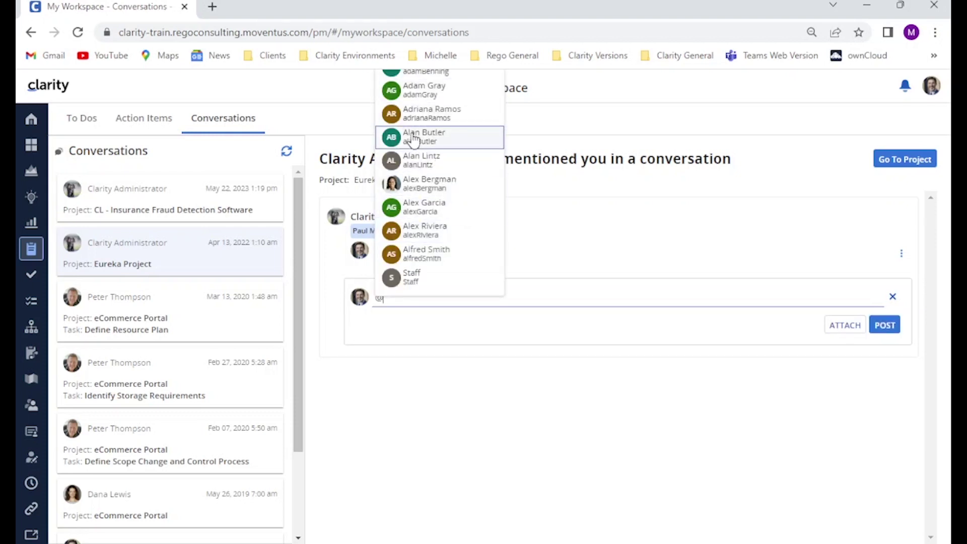
{"action": "left_click", "coordinate": [428, 234]}
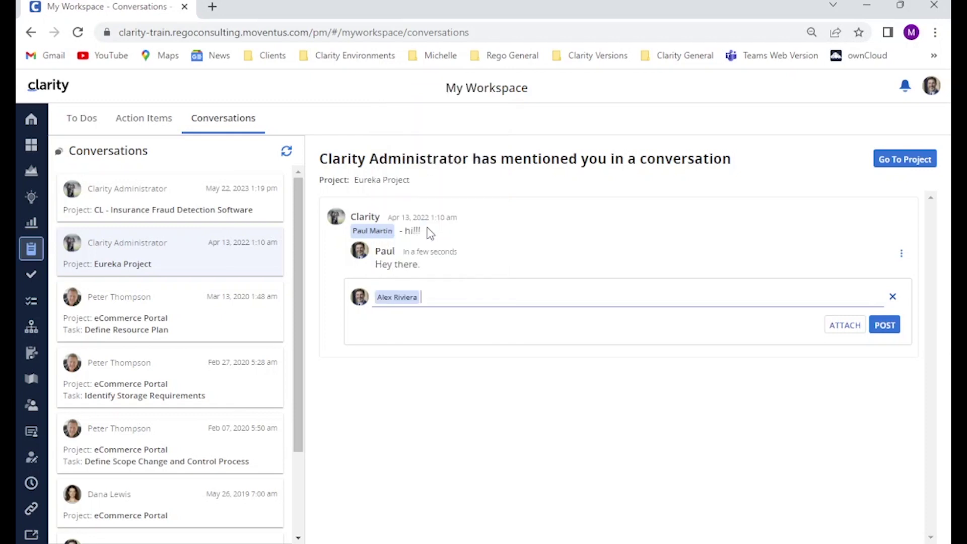
{"action": "type", "text": "we need to chat abou t"}
{"action": "type", "text": "his"}
{"action": "key", "text": "BackSpace"}
{"action": "key", "text": "BackSpace"}
{"action": "key", "text": "BackSpace"}
{"action": "key", "text": "BackSpace"}
{"action": "key", "text": "BackSpace"}
{"action": "type", "text": "t this"}
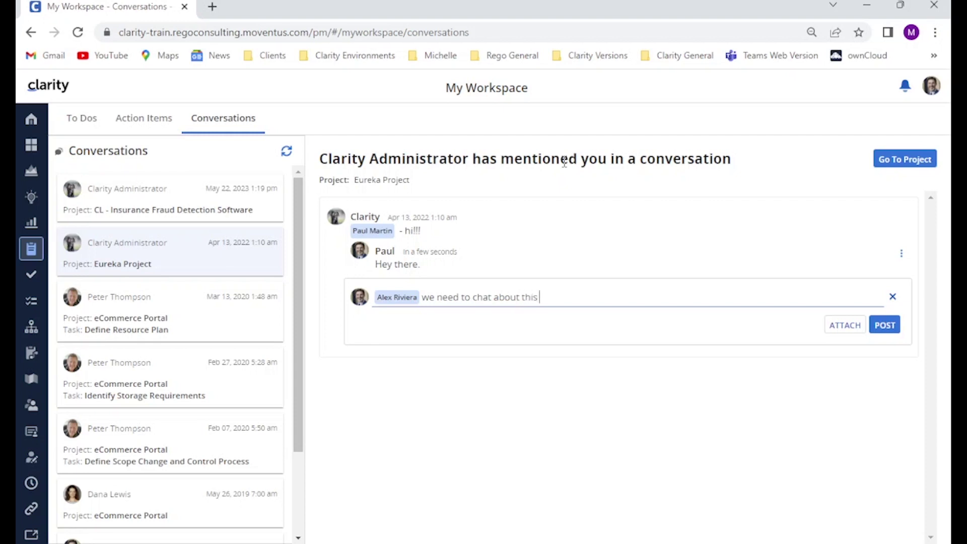
{"action": "type", "text": " project."}
{"action": "left_click", "coordinate": [885, 325]}
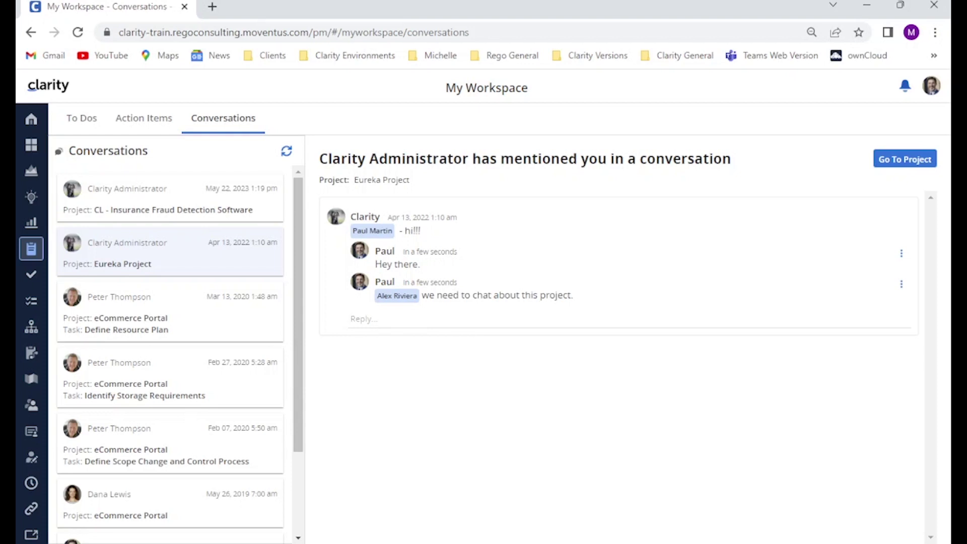
- Post the reply "Let's review this document." with "Journey to Clarity - SPM Adventure Book.pdf" attached, and refresh the conversation list
{"action": "left_click", "coordinate": [371, 320]}
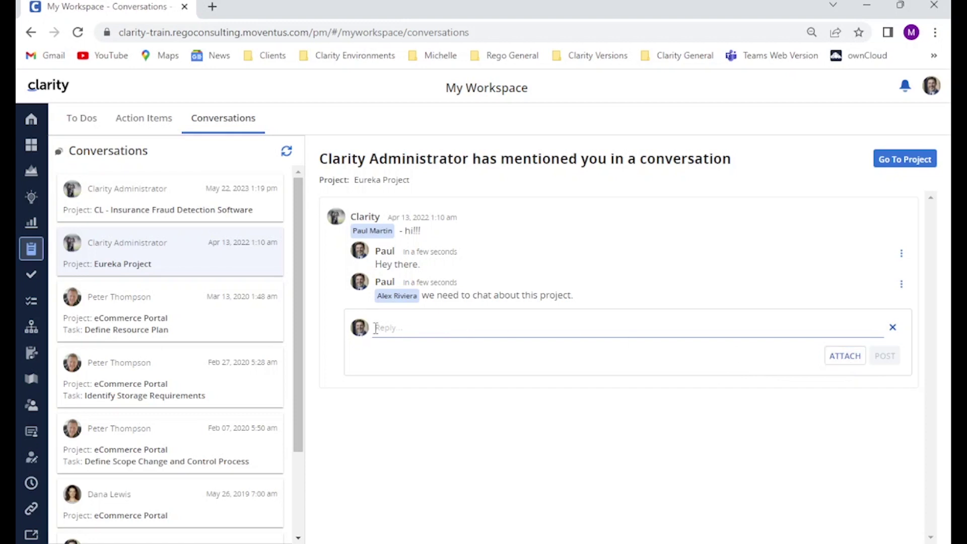
{"action": "left_click", "coordinate": [839, 361]}
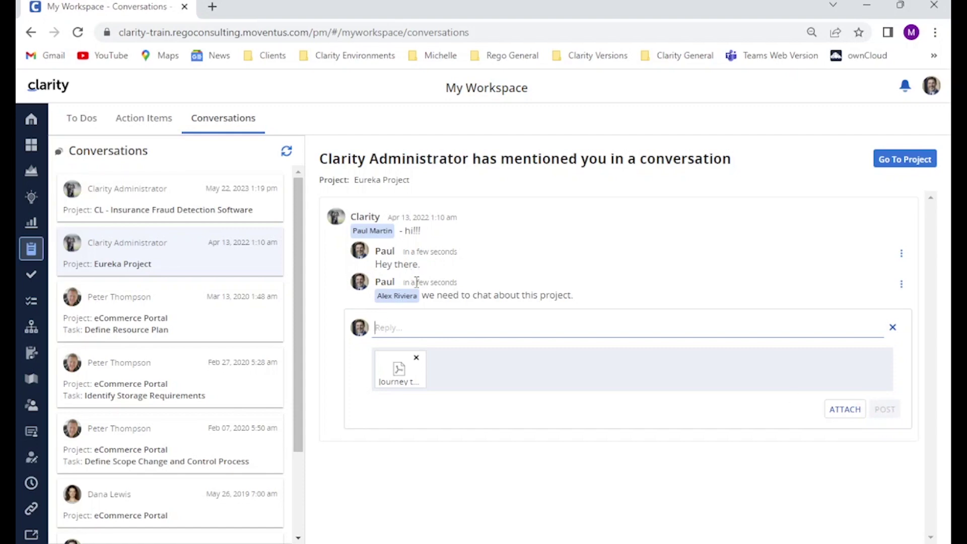
{"action": "type", "text": "Let's review ths"}
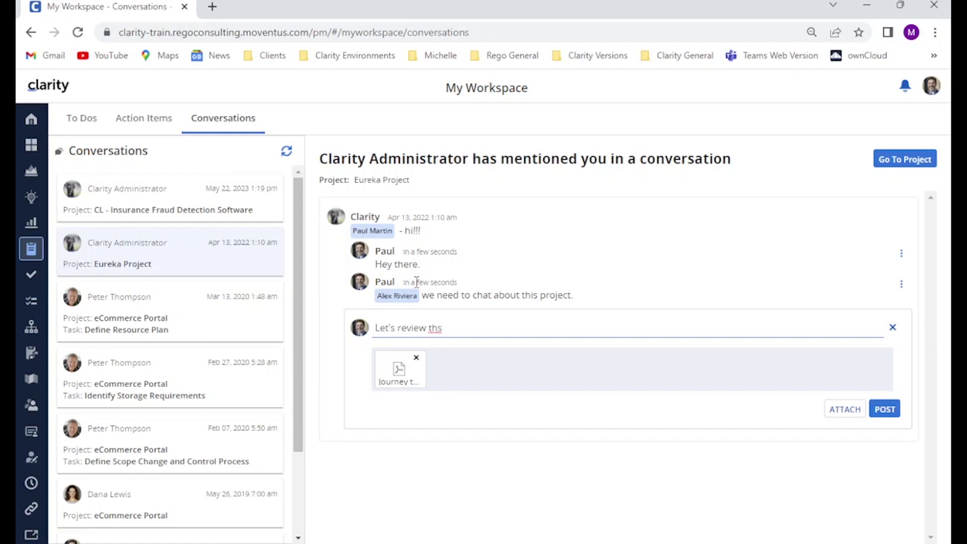
{"action": "key", "text": "BackSpace"}
{"action": "type", "text": "is document."}
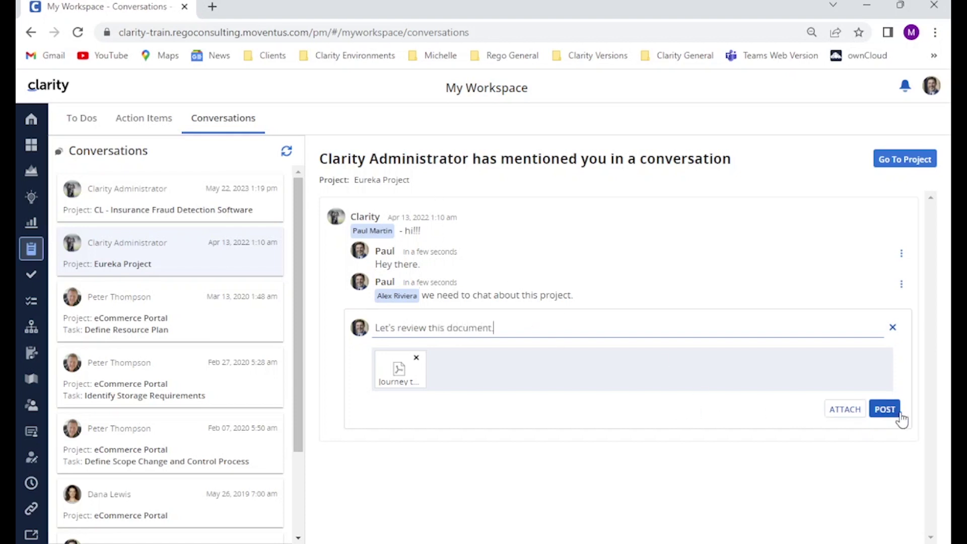
{"action": "left_click", "coordinate": [885, 410]}
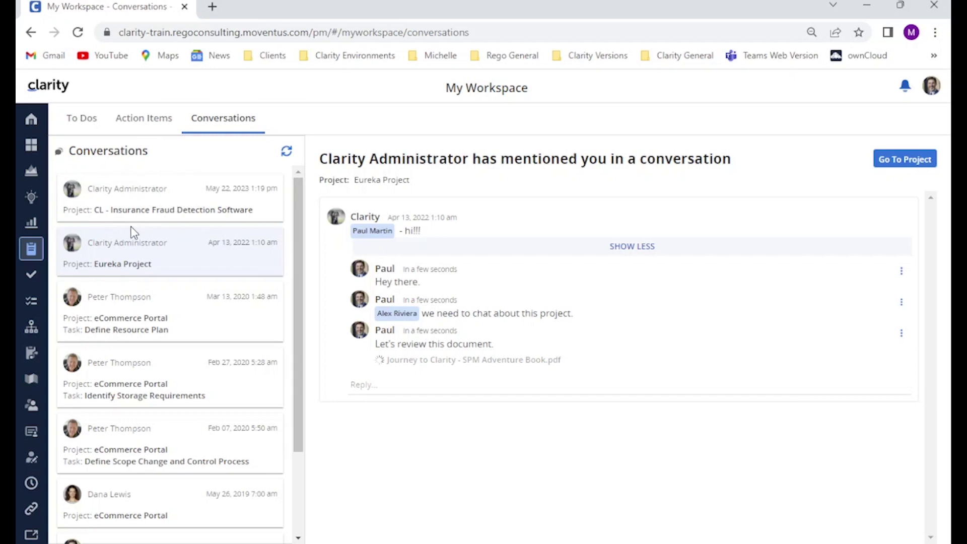
{"action": "left_click", "coordinate": [287, 155]}
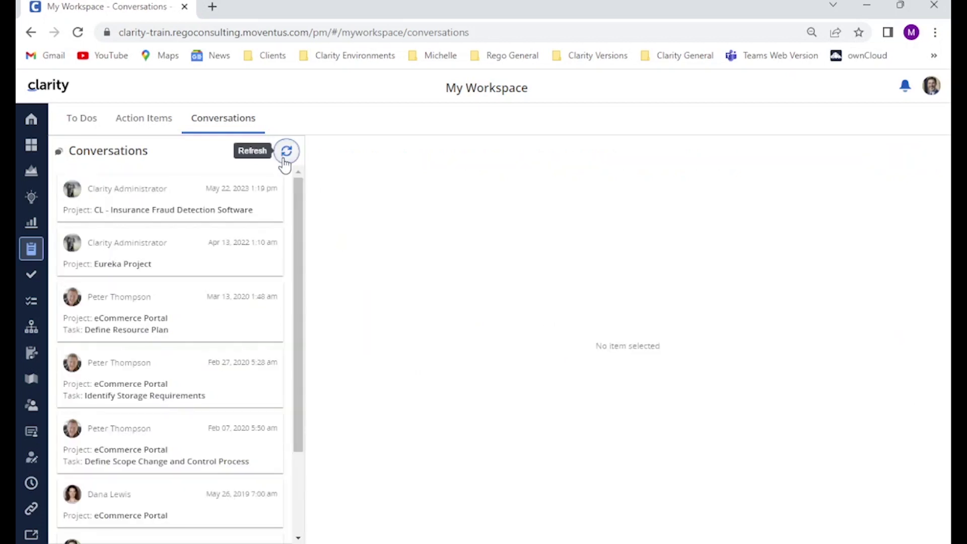